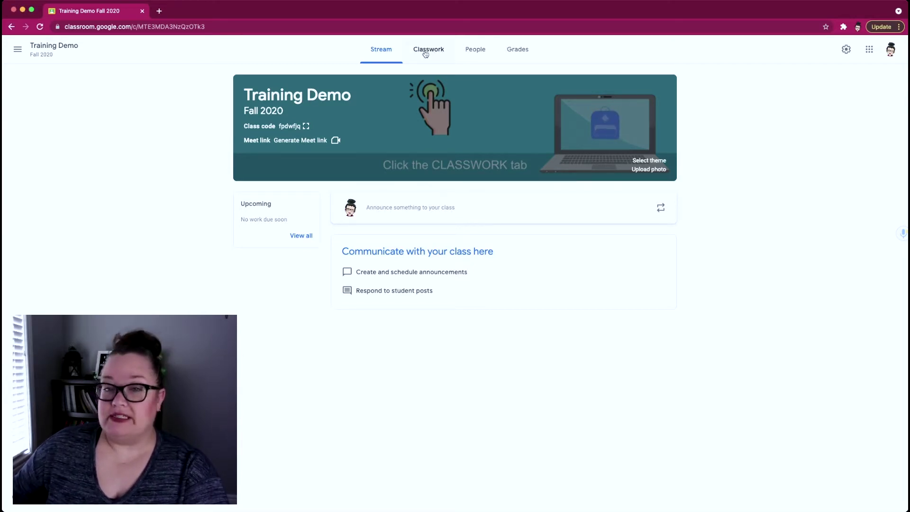
From Classwork, open the Student work page of 'Assignment - Adding a Doc & Originality Reports'
left_click(425, 52)
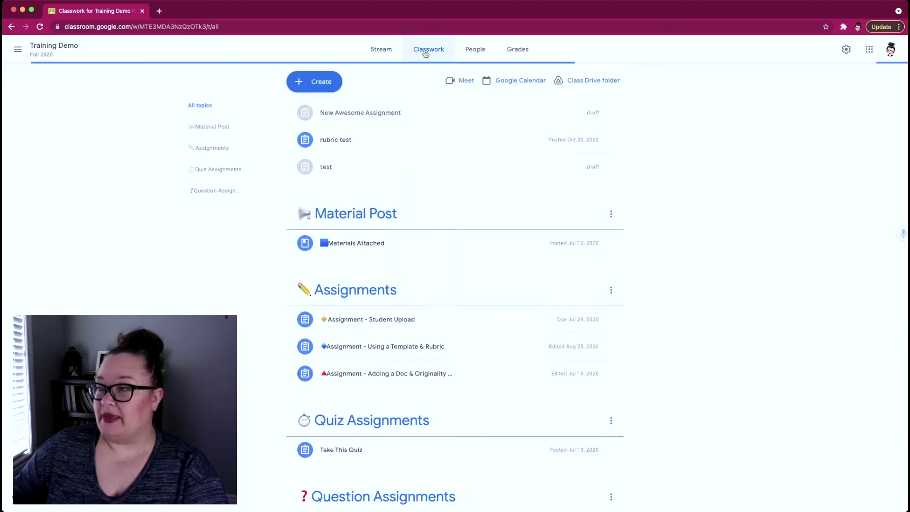
scroll(481, 261, "down", 3)
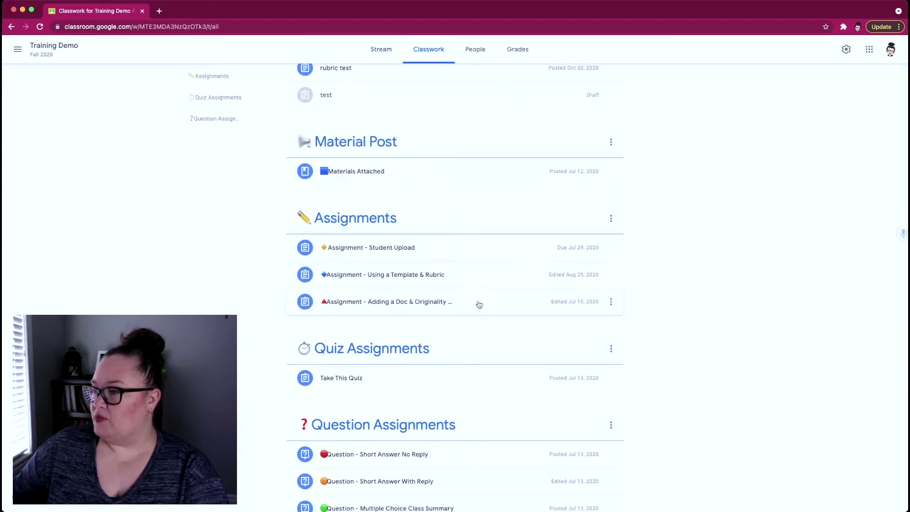
left_click(479, 304)
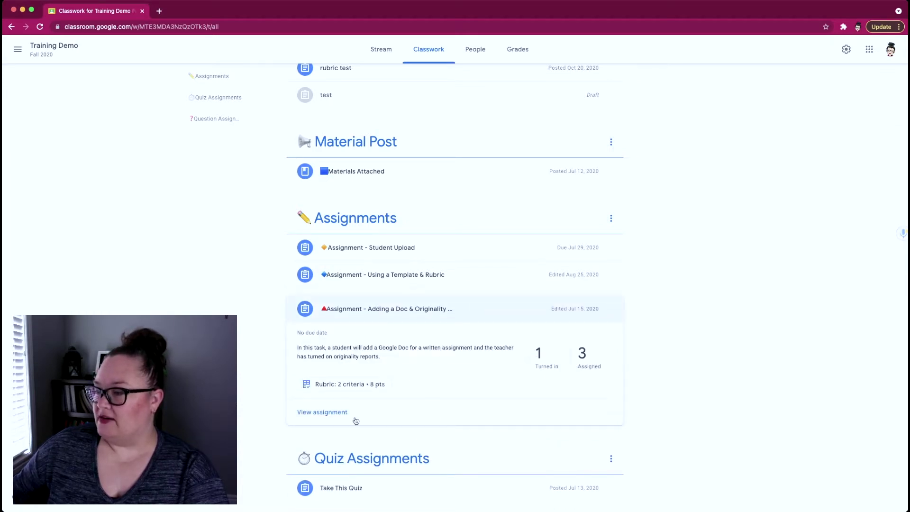
left_click(314, 413)
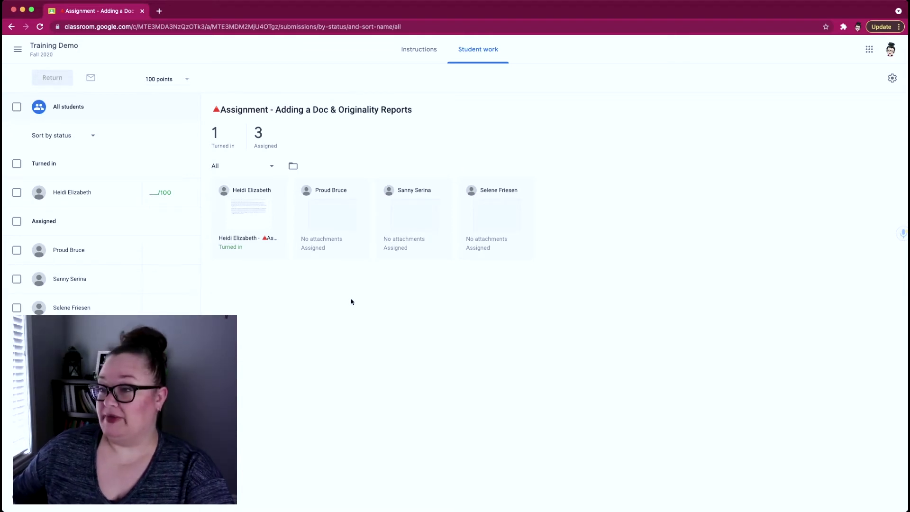
Open the one turned-in submission in the grading view, with its grade and rubric still empty
left_click(252, 215)
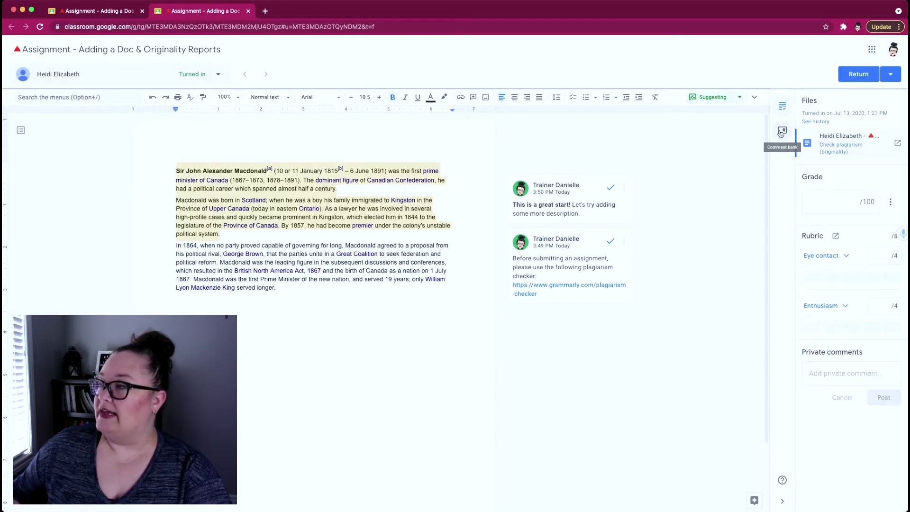
Show the comment bank with its three saved comments beside the student's document
left_click(781, 132)
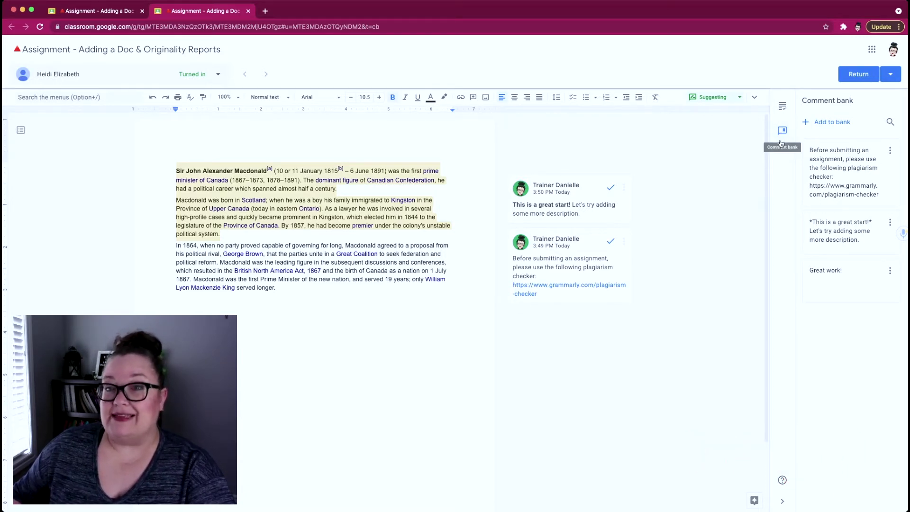
mouse_move(817, 141)
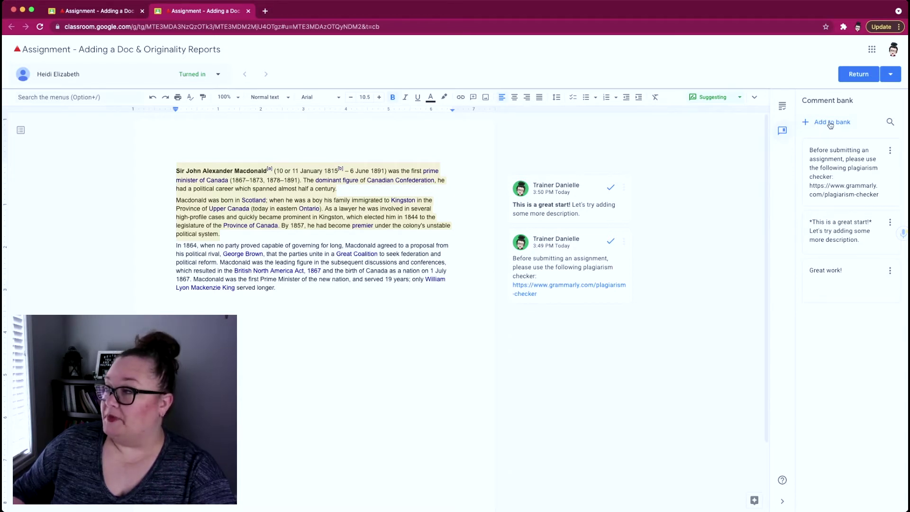
Save 'You're doing a great job!' as a new comment bank entry
left_click(830, 123)
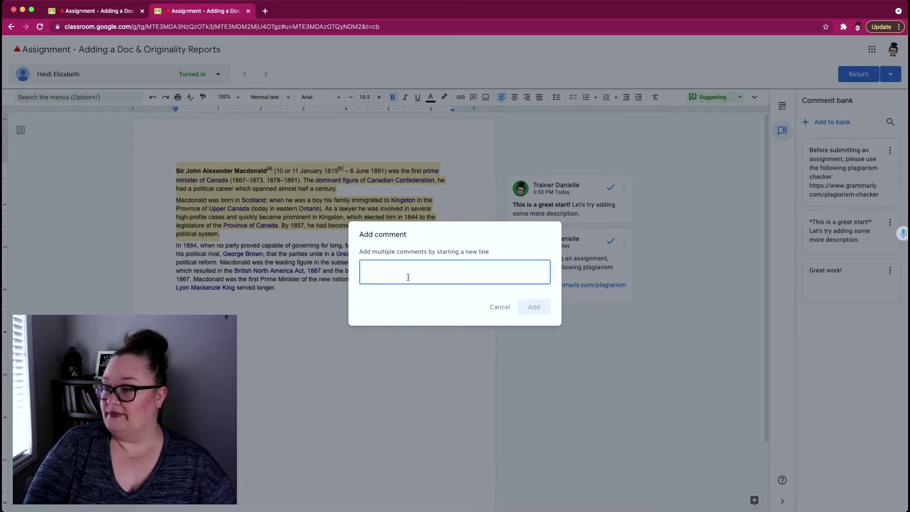
type("You're doing a great job!")
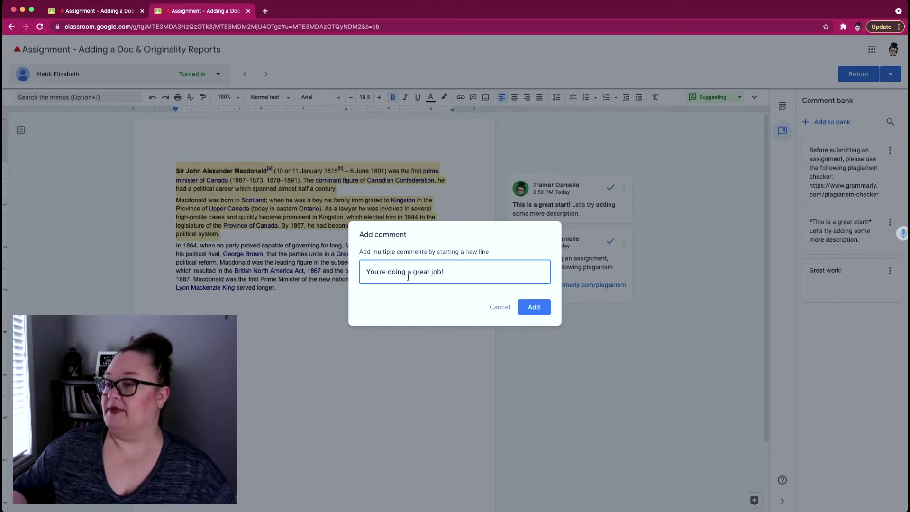
left_click(533, 307)
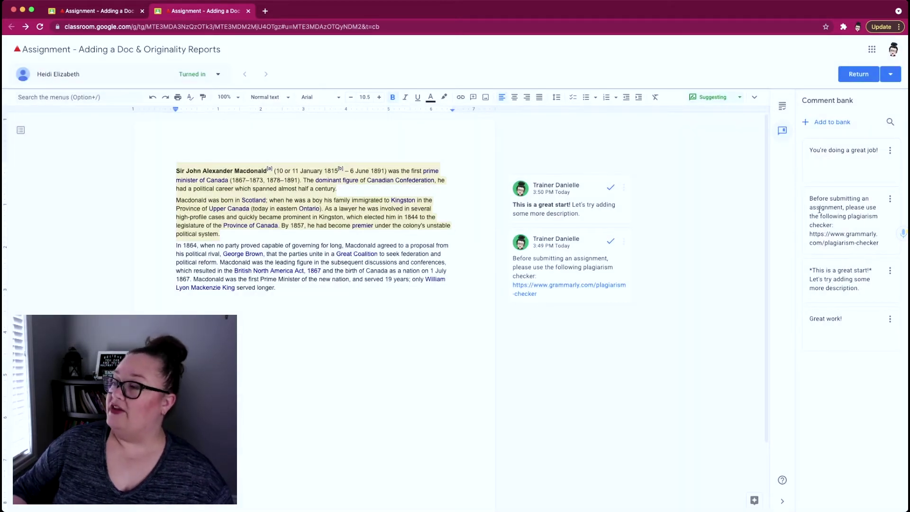
mouse_move(815, 153)
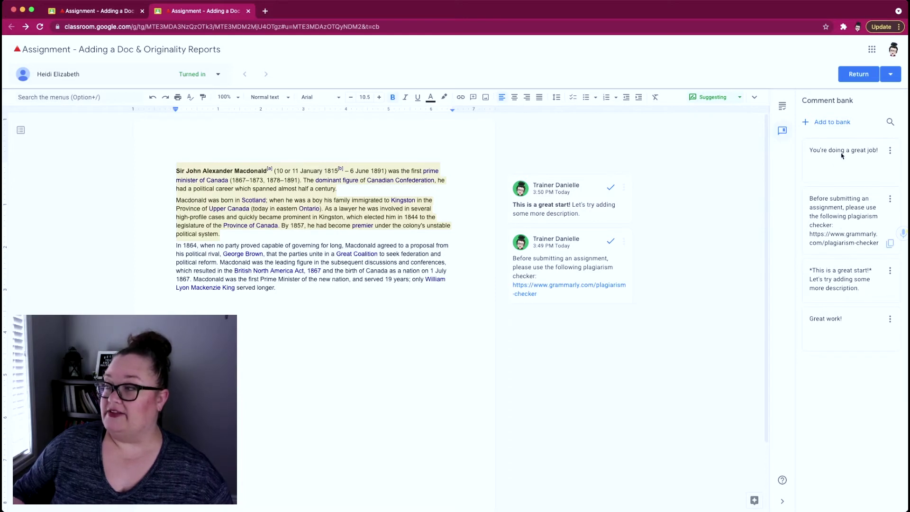
Add 'Great work!', 'Fantastic job!' and 'Keep up the good work.' to the bank as separate lines
mouse_move(842, 156)
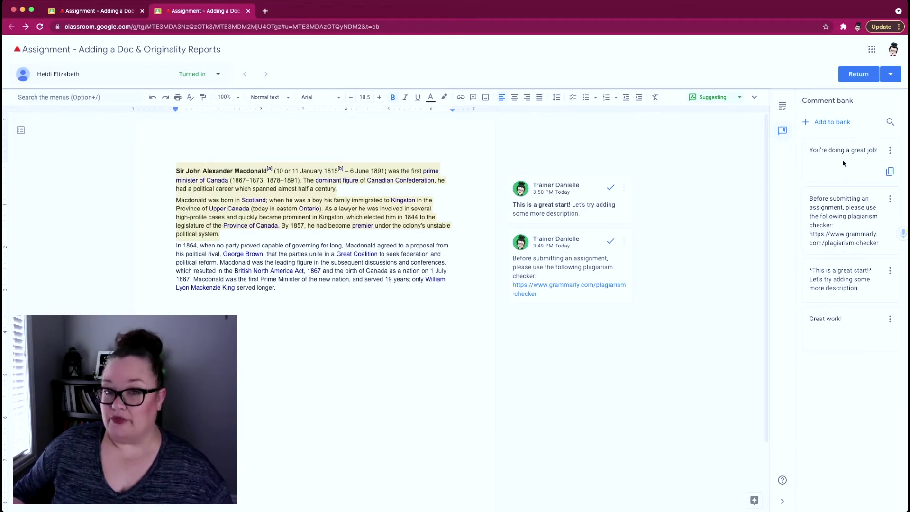
left_click(827, 122)
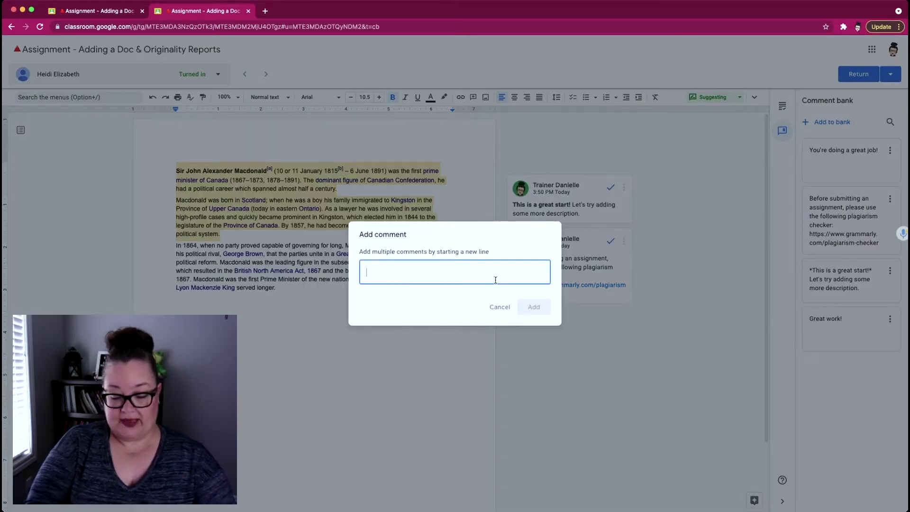
type("Great work")
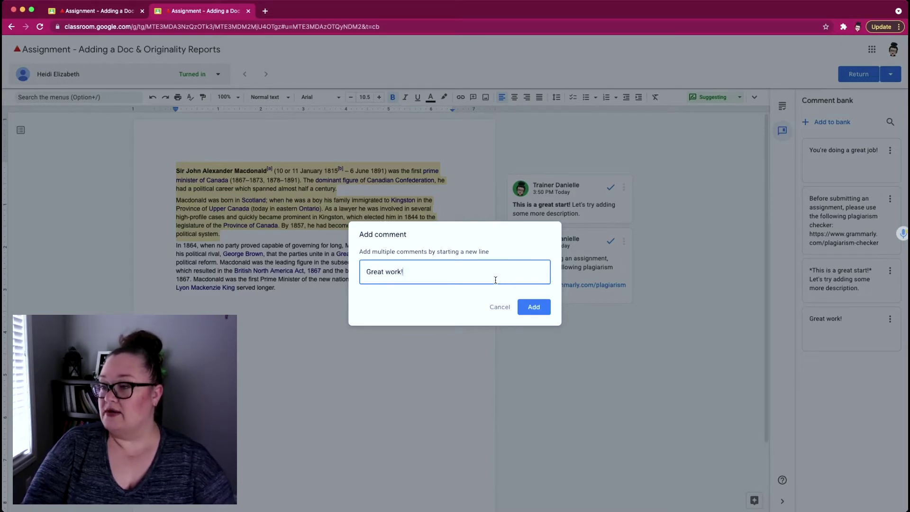
type("!")
key("Return")
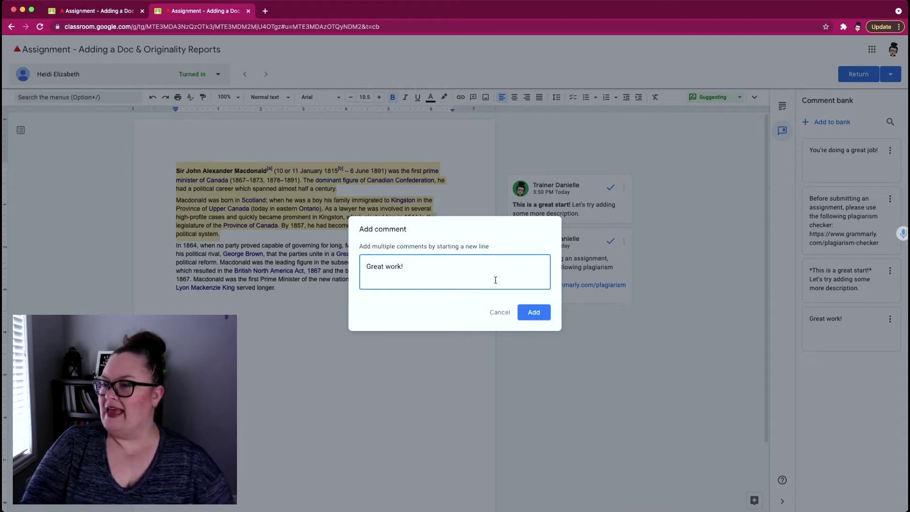
type("Fant")
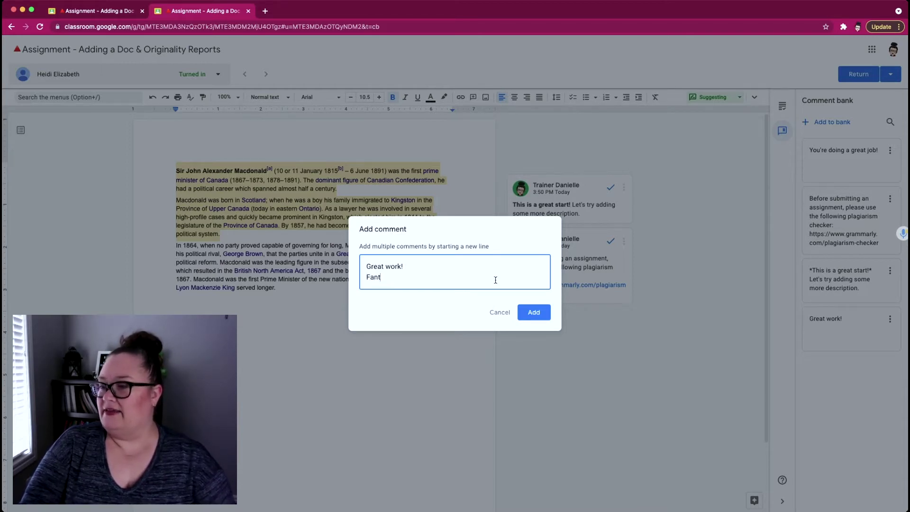
type("astic job!")
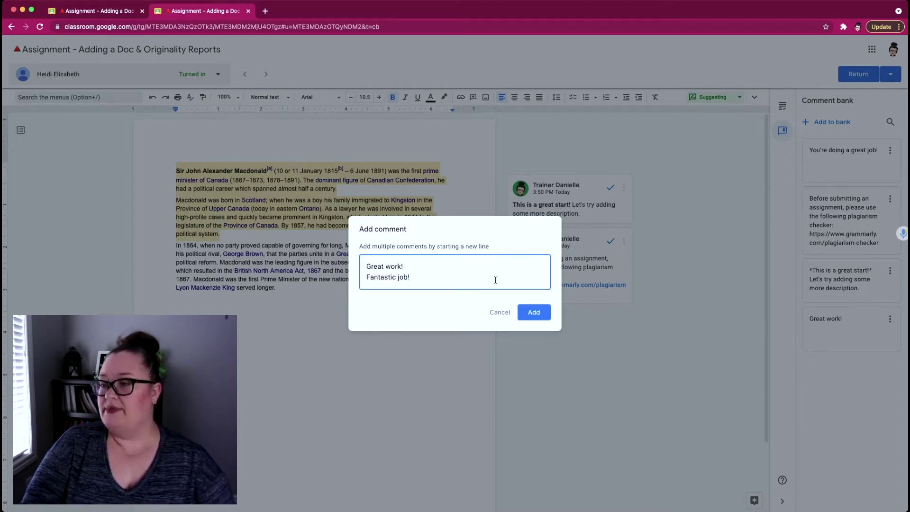
key("Return")
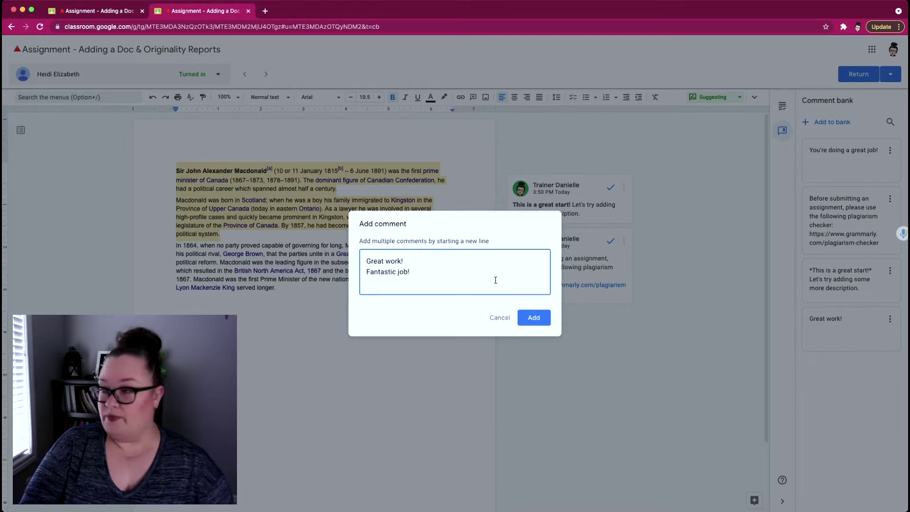
type("Keep up the good work.")
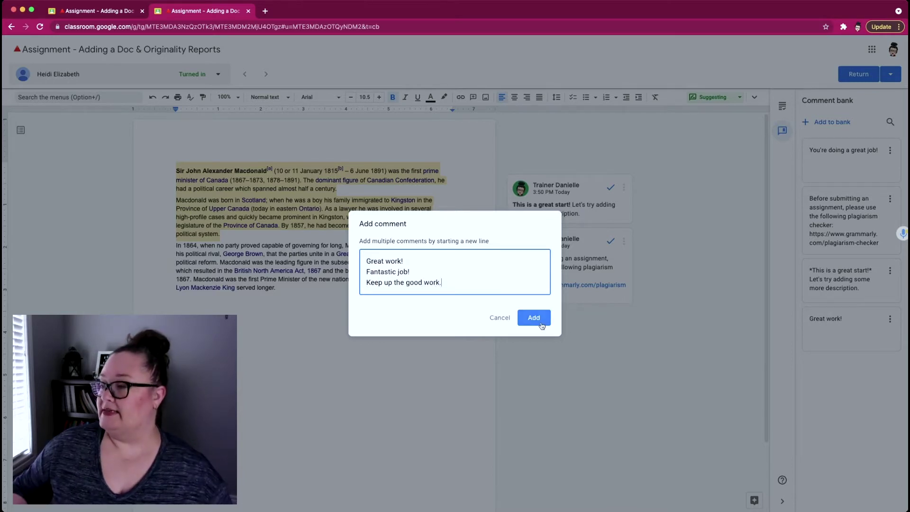
left_click(537, 319)
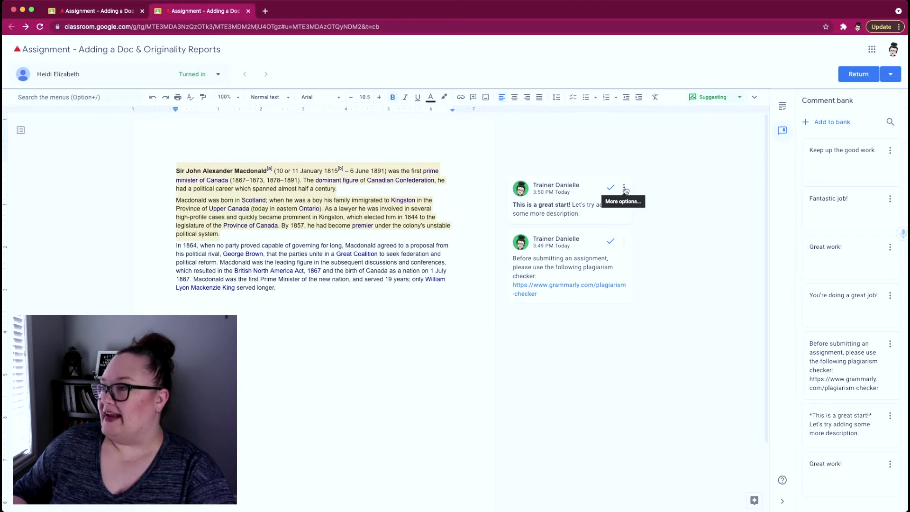
Open the options of the 'This is a great start!' comment, then close them unchanged
left_click(624, 189)
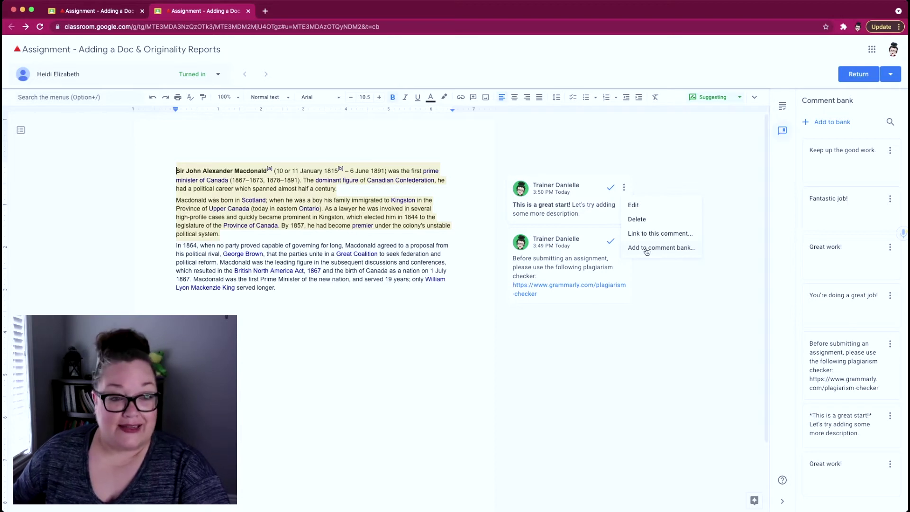
left_click(672, 288)
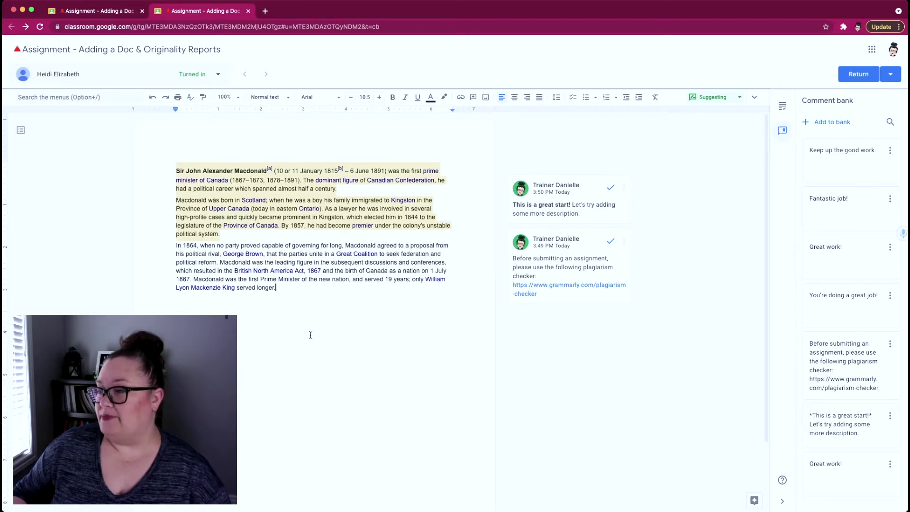
Select 'served longer.' in the last line and start a blank comment on it
left_click(237, 290)
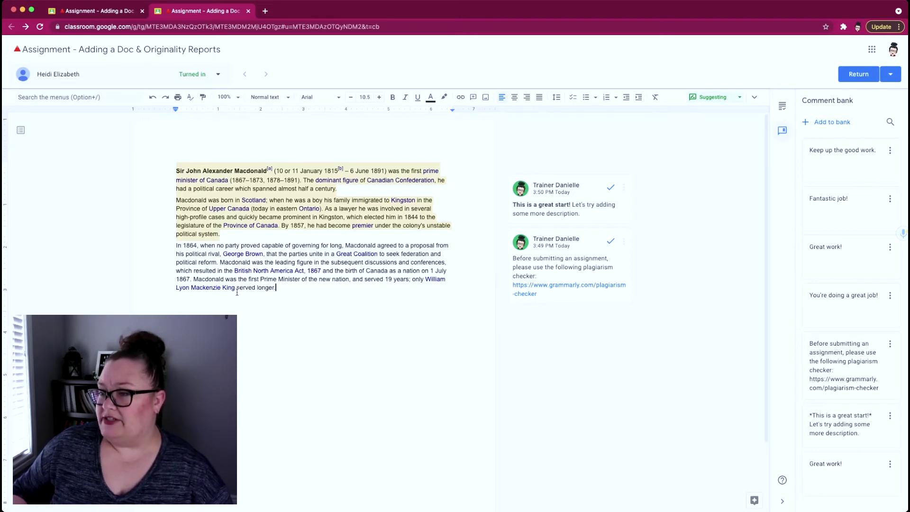
left_click_drag(238, 293, 278, 296)
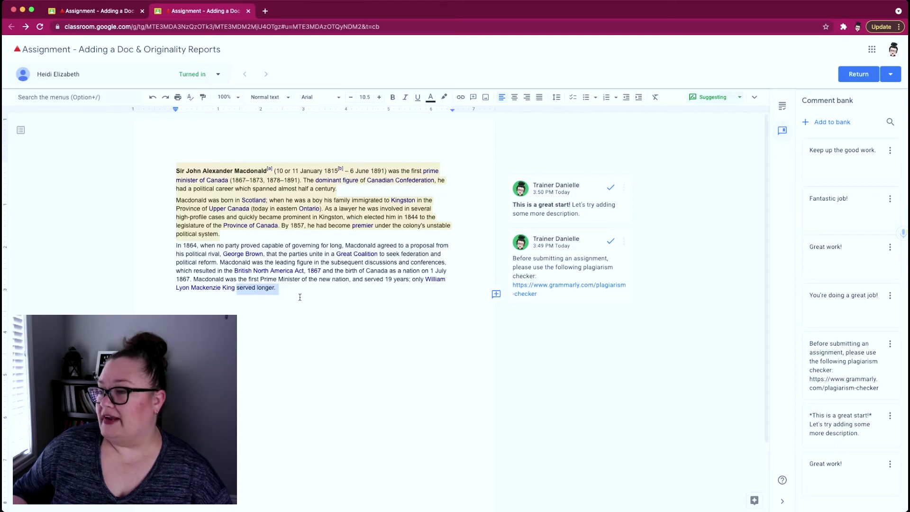
left_click(495, 295)
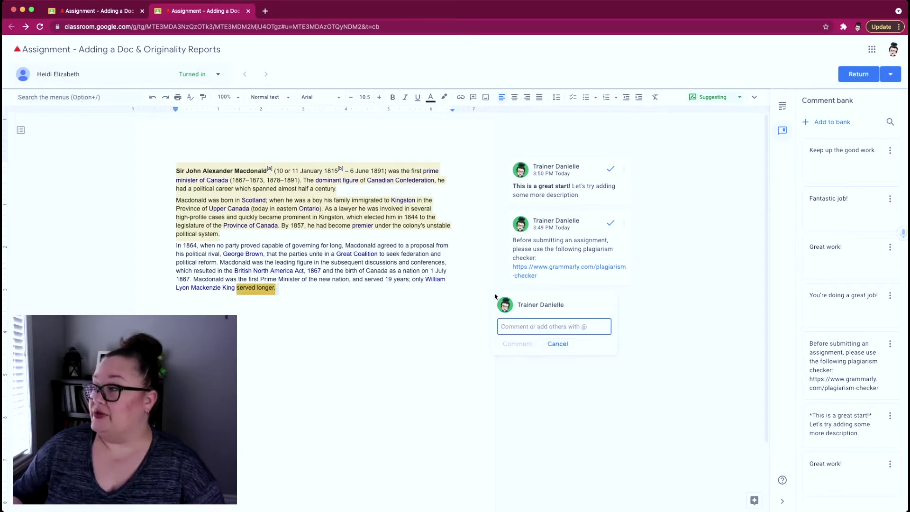
mouse_move(872, 164)
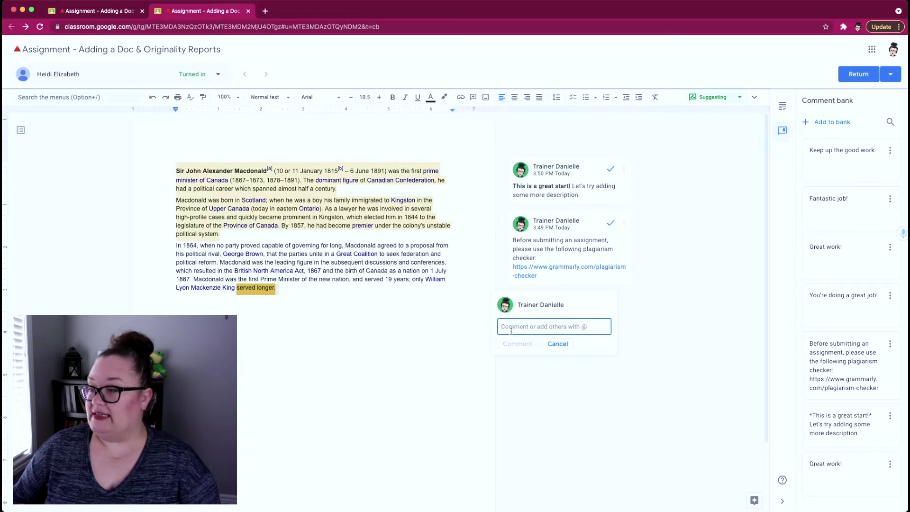
type("#")
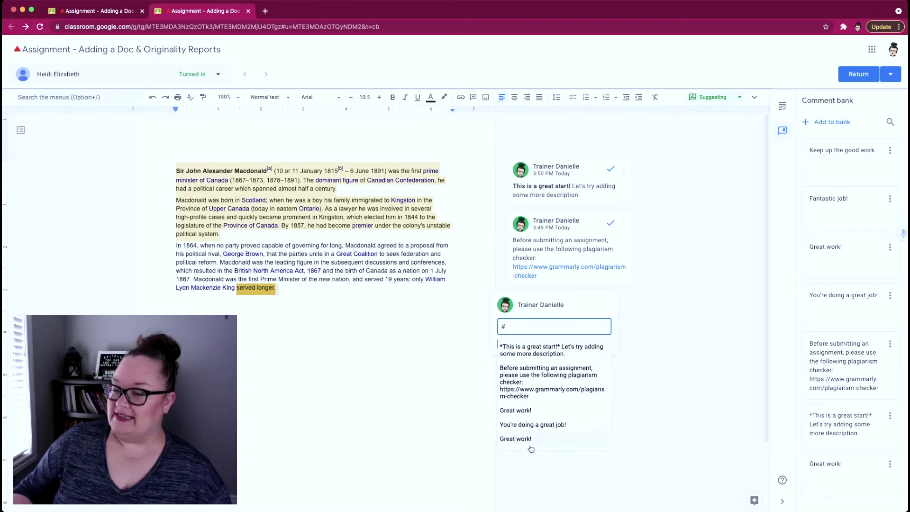
scroll(536, 407, "down", 1)
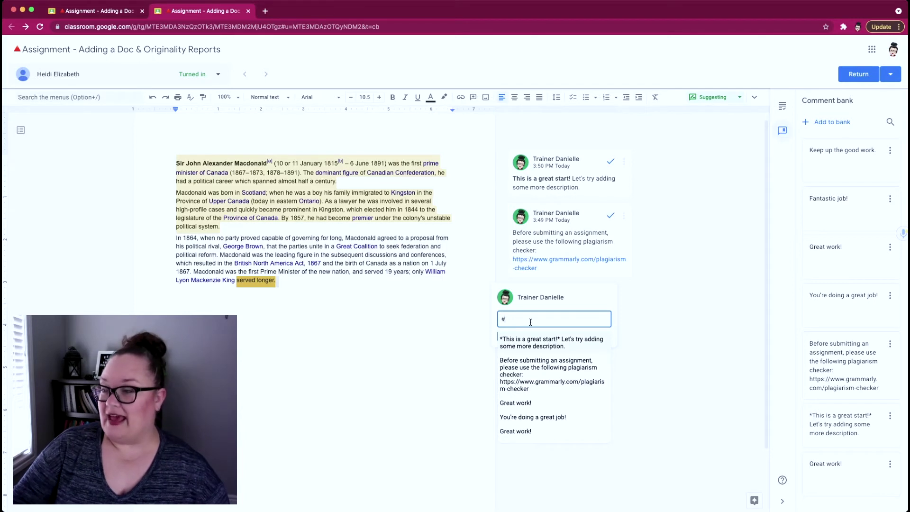
key("BackSpace")
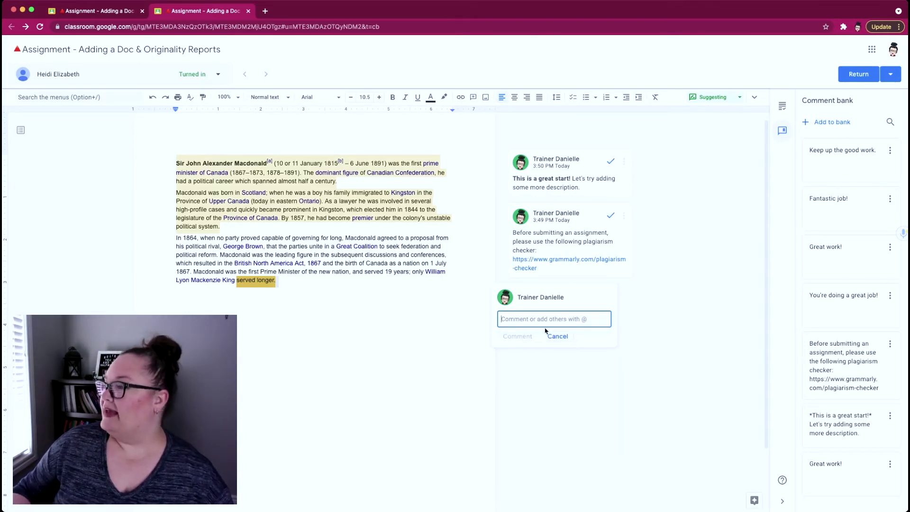
Copy the banked 'Great work!' comment and post it on 'served longer.'
mouse_move(889, 273)
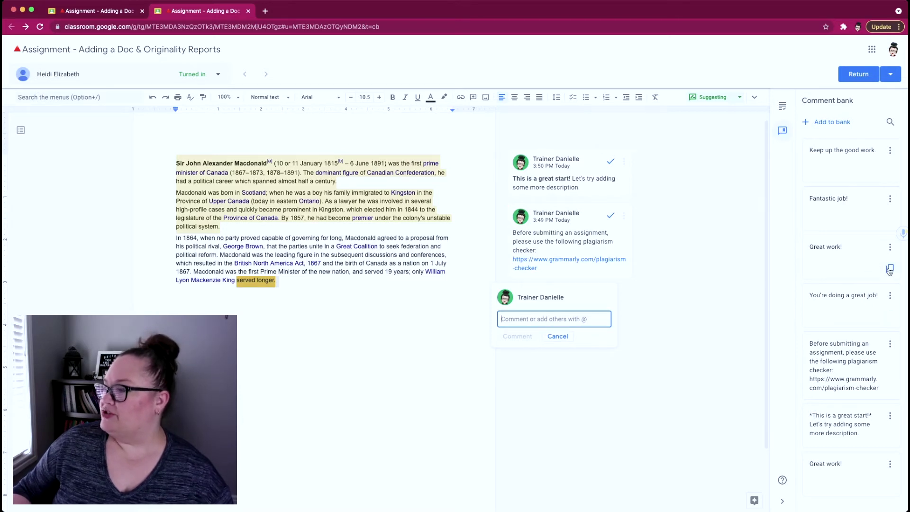
left_click(889, 269)
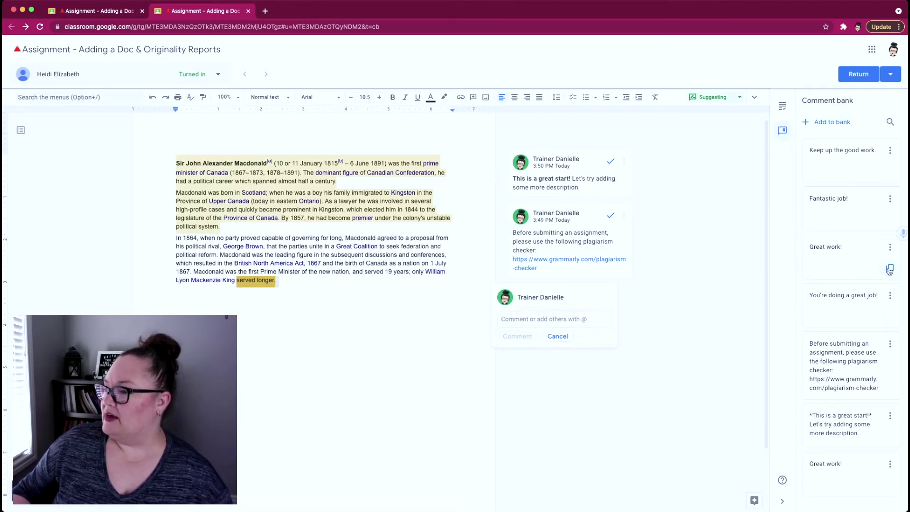
left_click(546, 324)
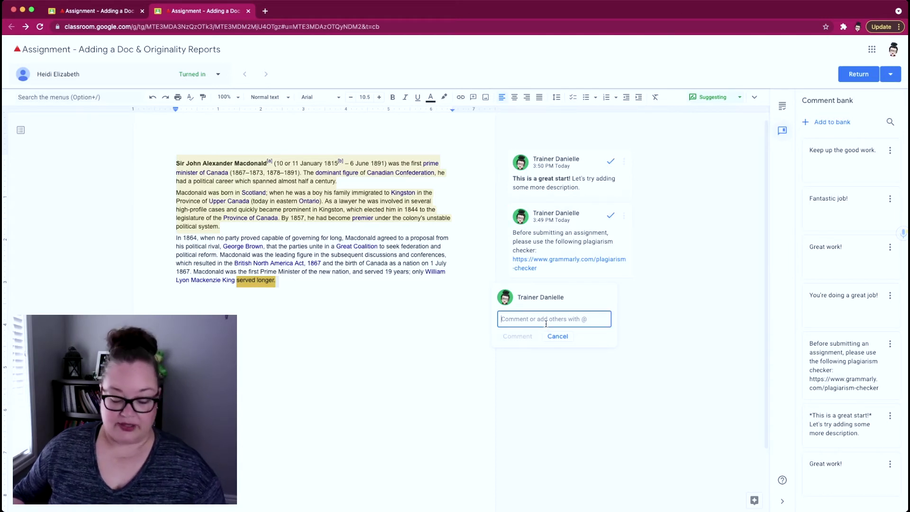
key("super+v")
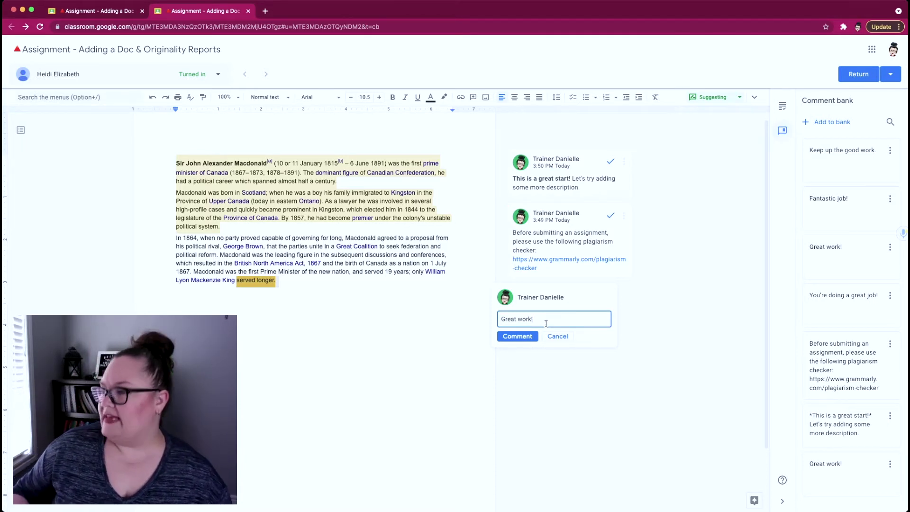
left_click(518, 337)
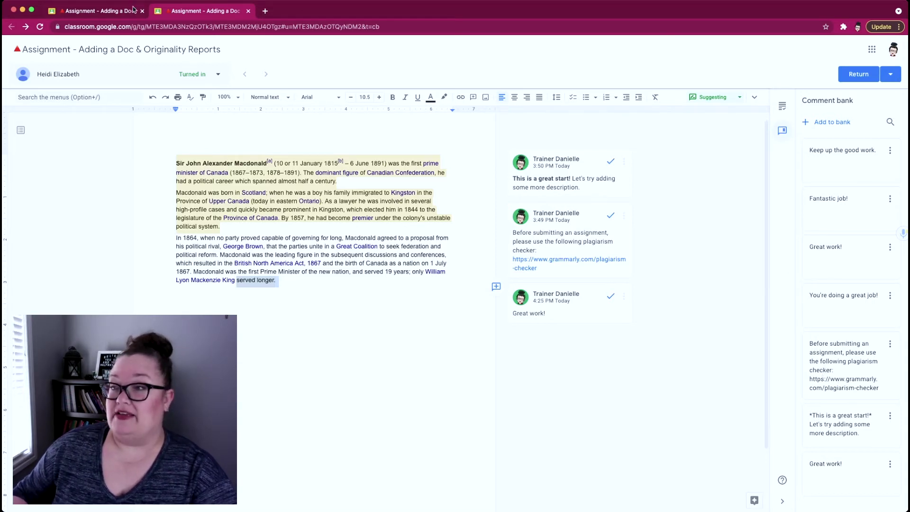
In the Training Demo class, open the turned-in 'Assignment - Student Upload' submission for grading
left_click(104, 10)
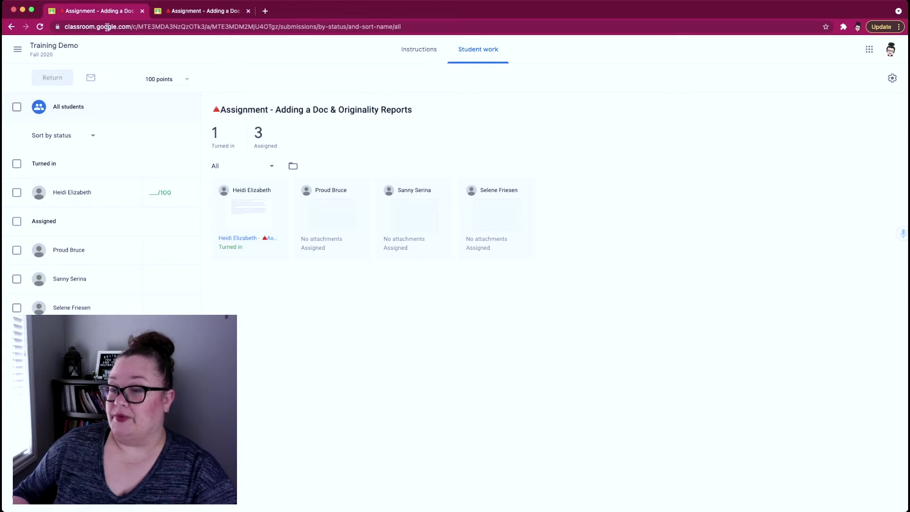
left_click(67, 48)
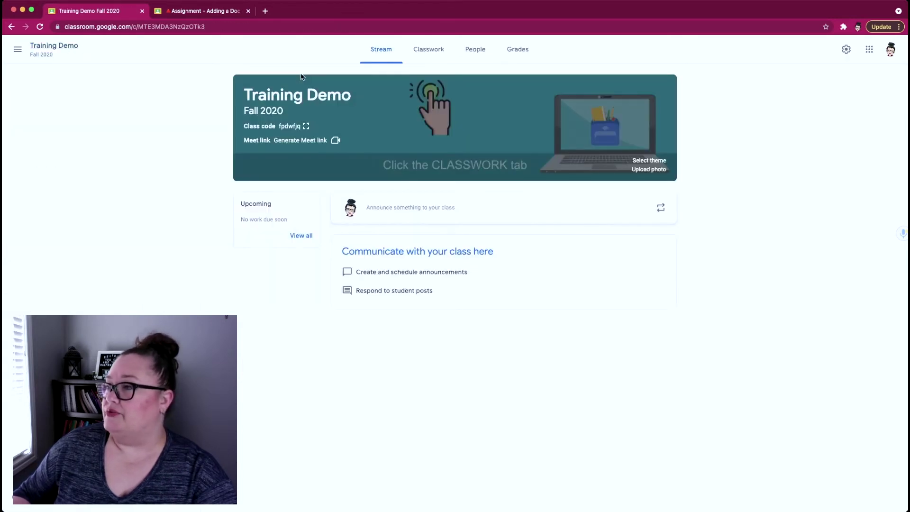
left_click(429, 50)
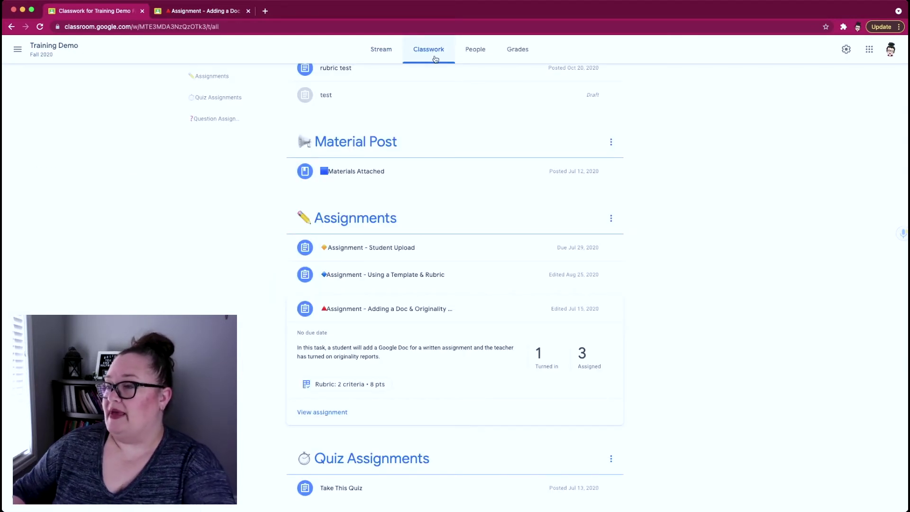
left_click(460, 253)
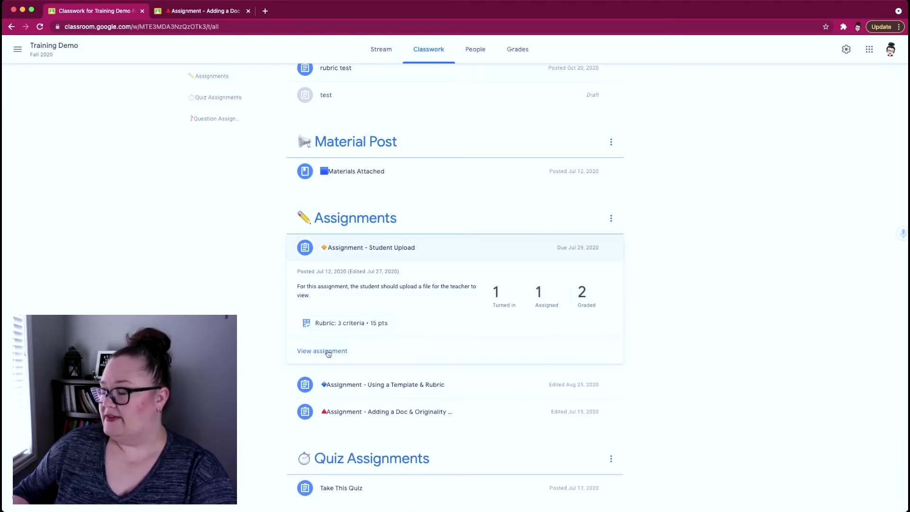
left_click(328, 351)
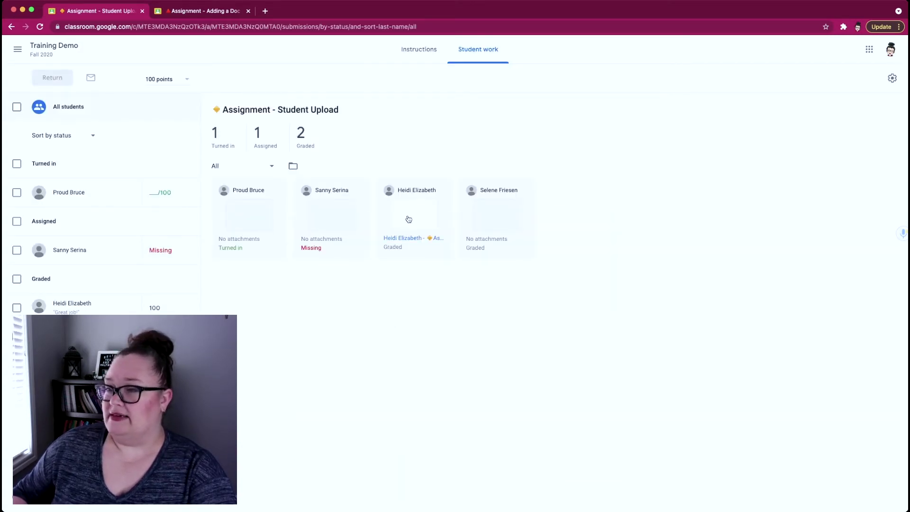
left_click(408, 218)
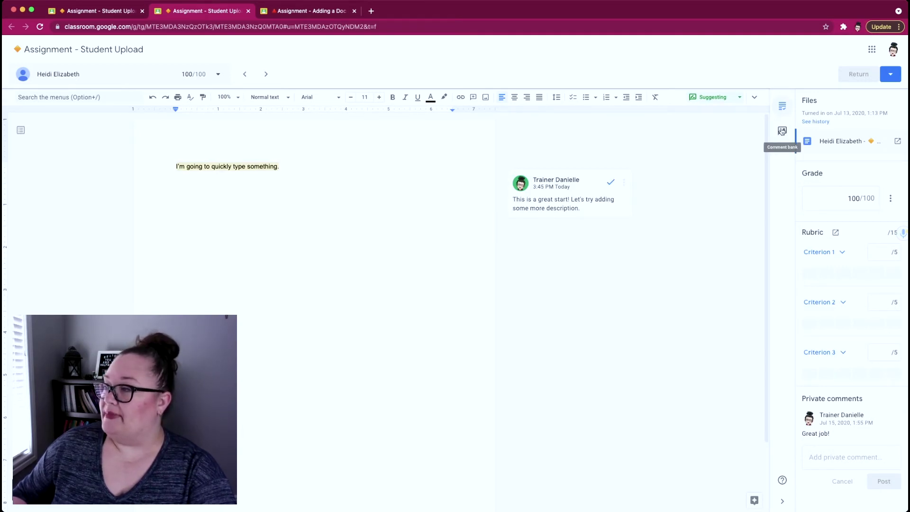
Show the comment bank beside the Student Upload document and select 'type something' in it
left_click(782, 131)
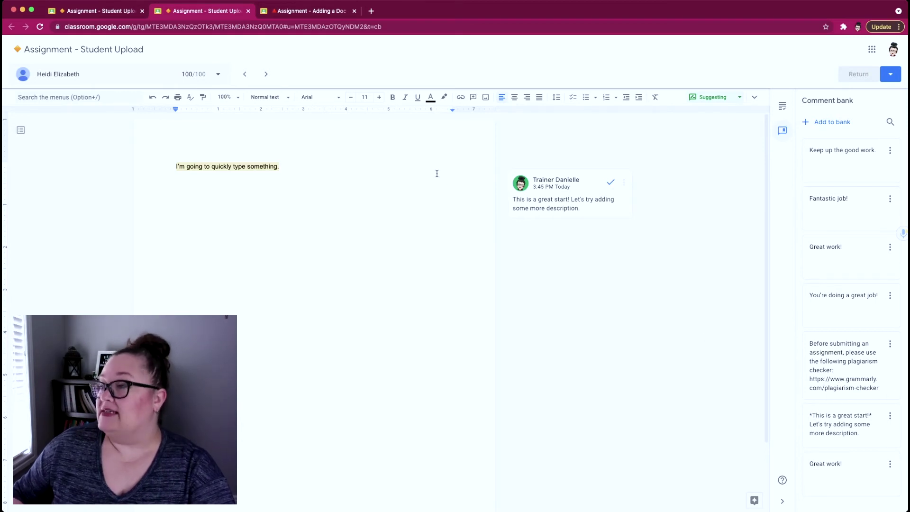
left_click_drag(232, 172, 276, 173)
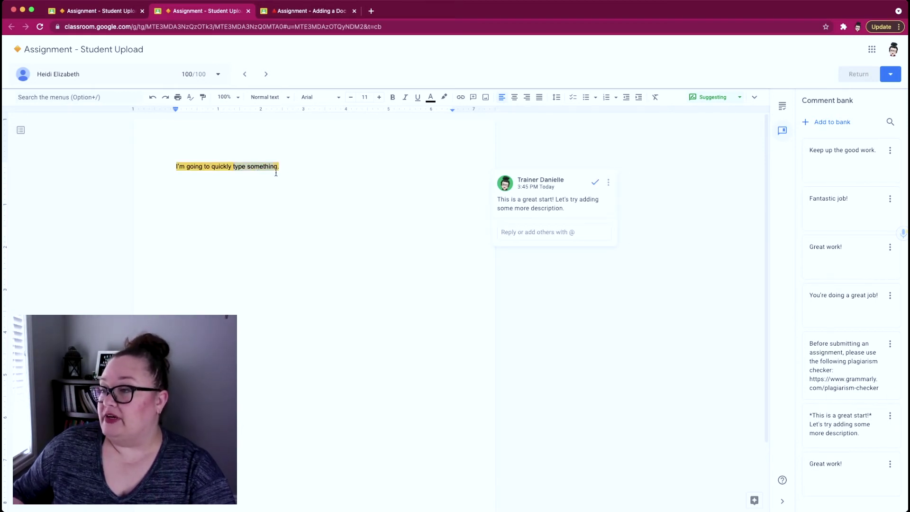
Clear the text selection and show the Student Upload document's comment history
left_click(478, 191)
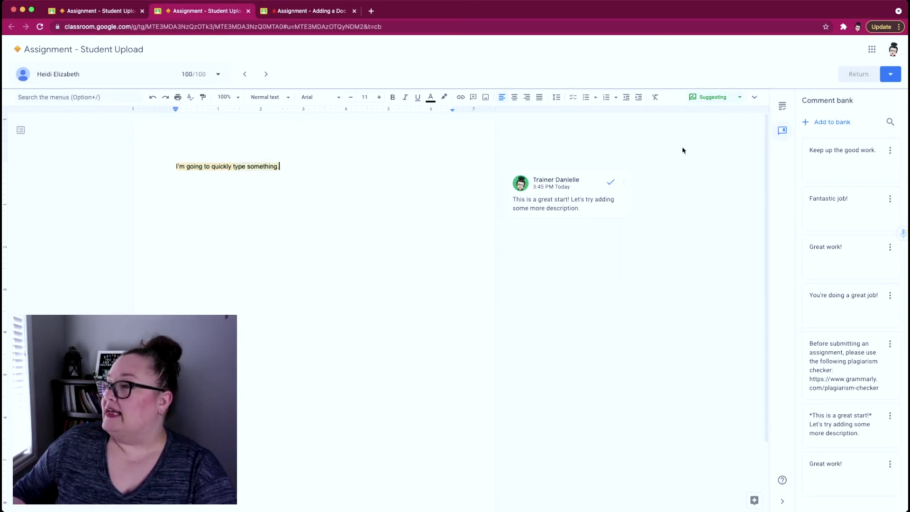
left_click(755, 96)
left_click(677, 102)
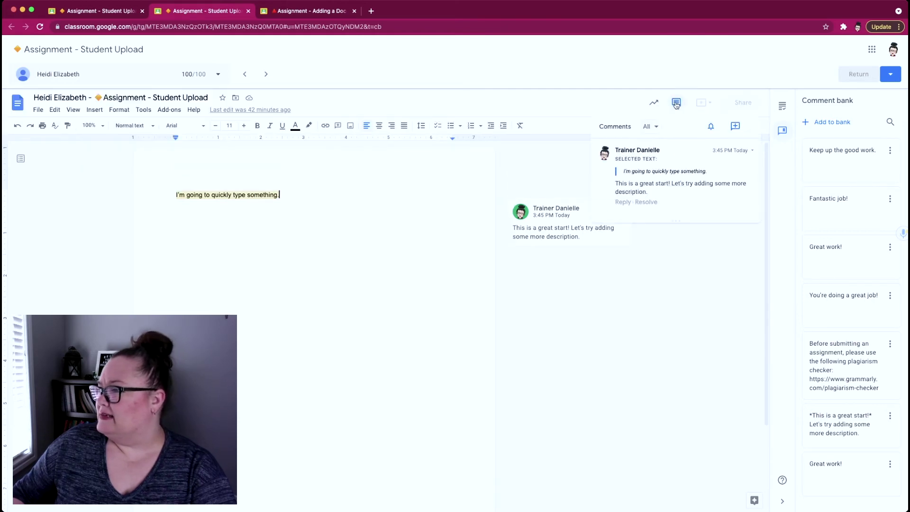
Paste the banked plagiarism-checker card with its Grammarly link as a comment on 'something'
left_click(735, 126)
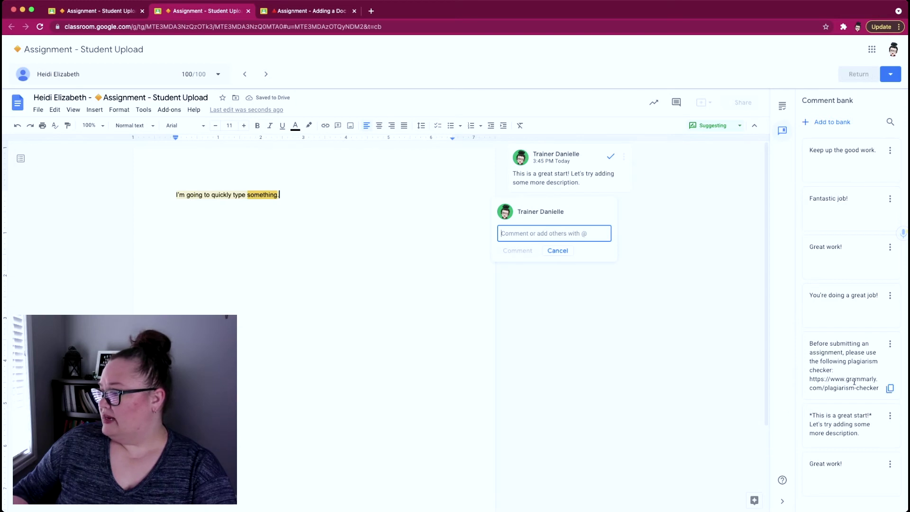
left_click(889, 389)
left_click(524, 237)
key("super+v")
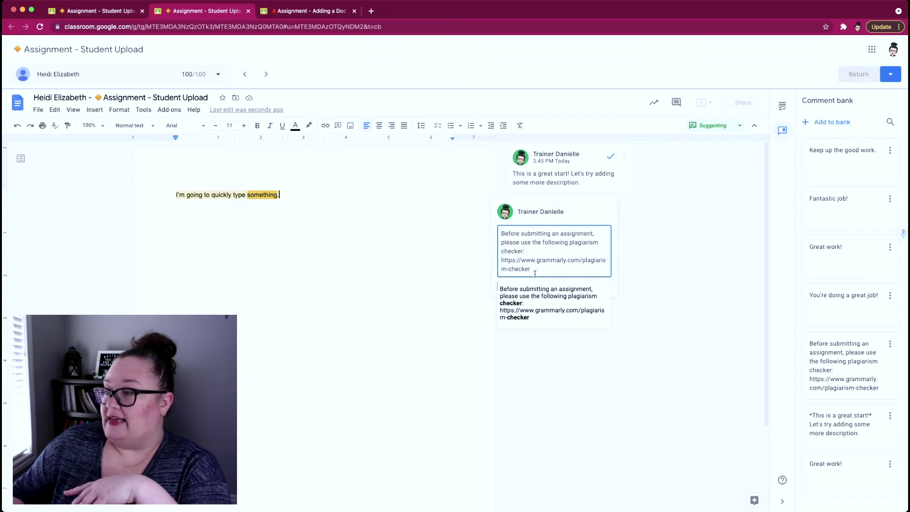
key("Escape")
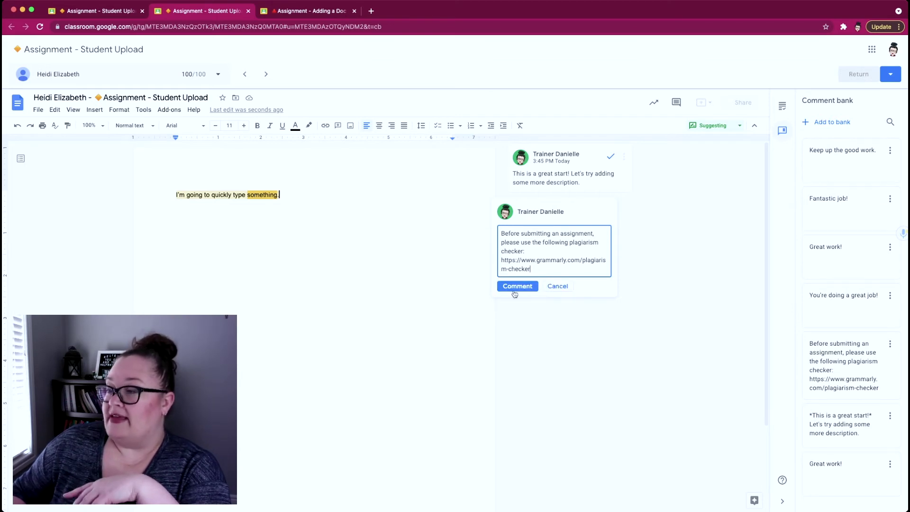
left_click(516, 287)
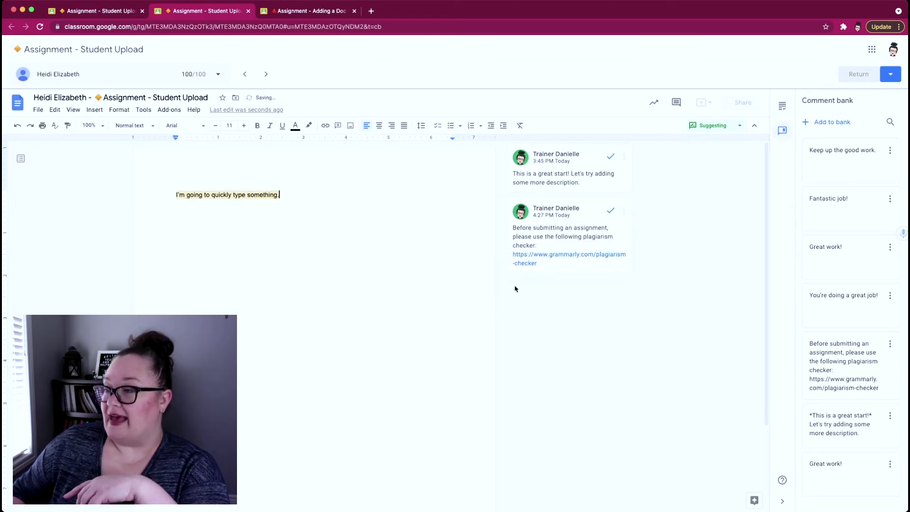
mouse_move(563, 256)
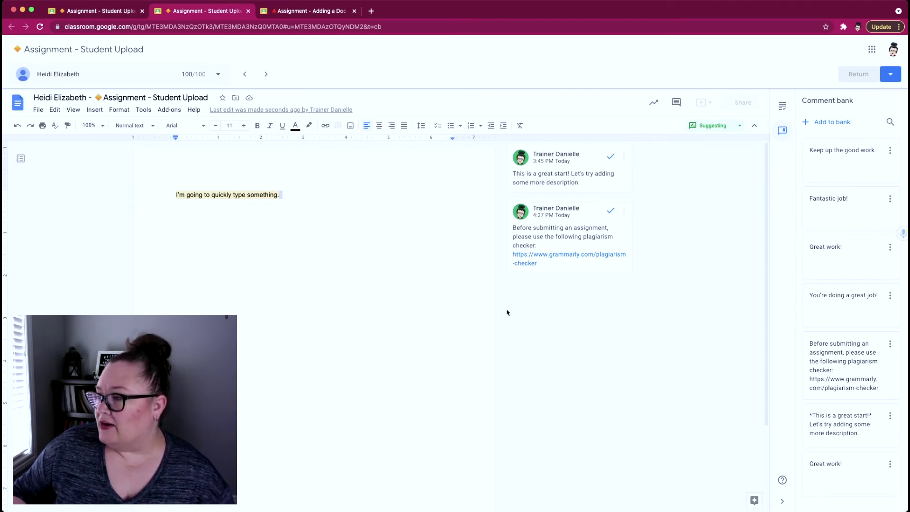
Resolve both old comments, then post the bank's bold 'This is a great start!' comment on the sentence
left_click(610, 211)
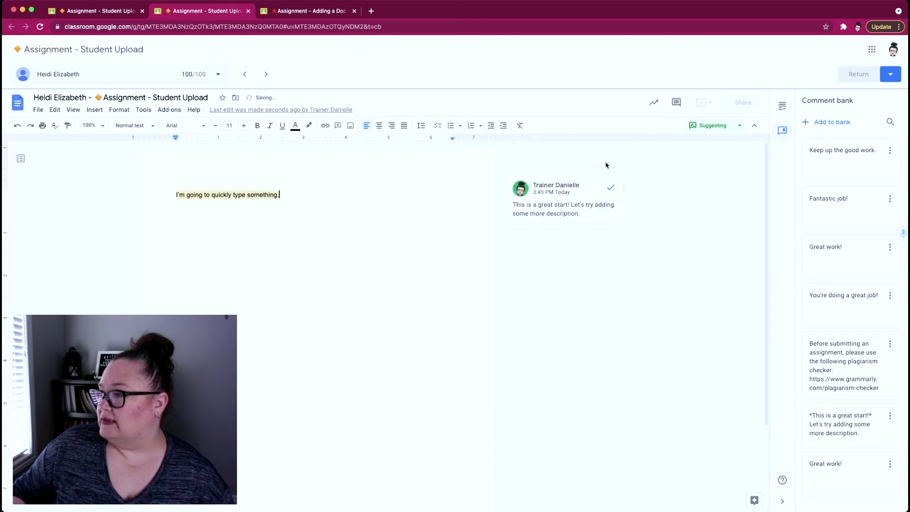
left_click(609, 211)
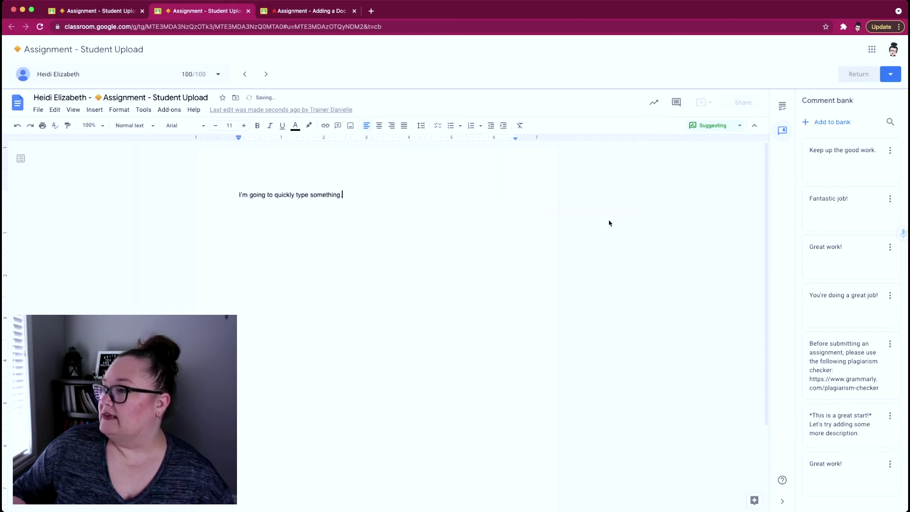
left_click(559, 200)
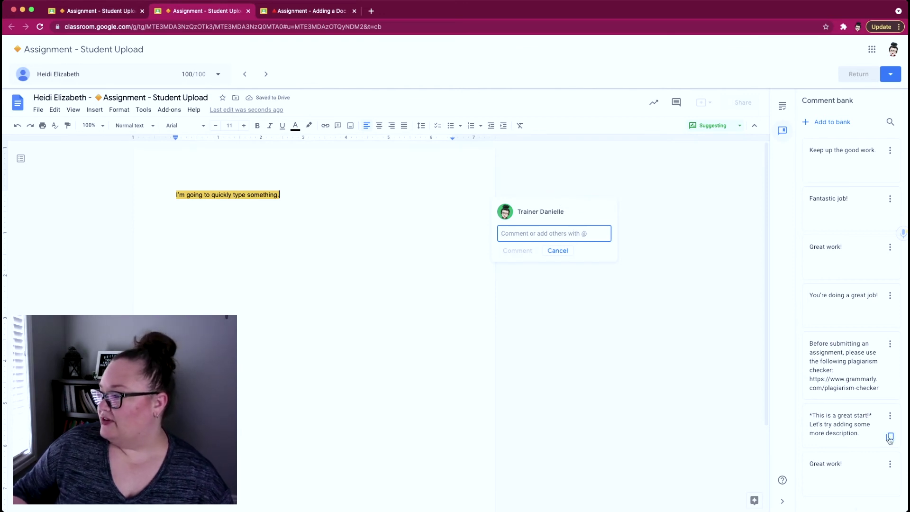
left_click(890, 438)
left_click(565, 235)
key("super+v")
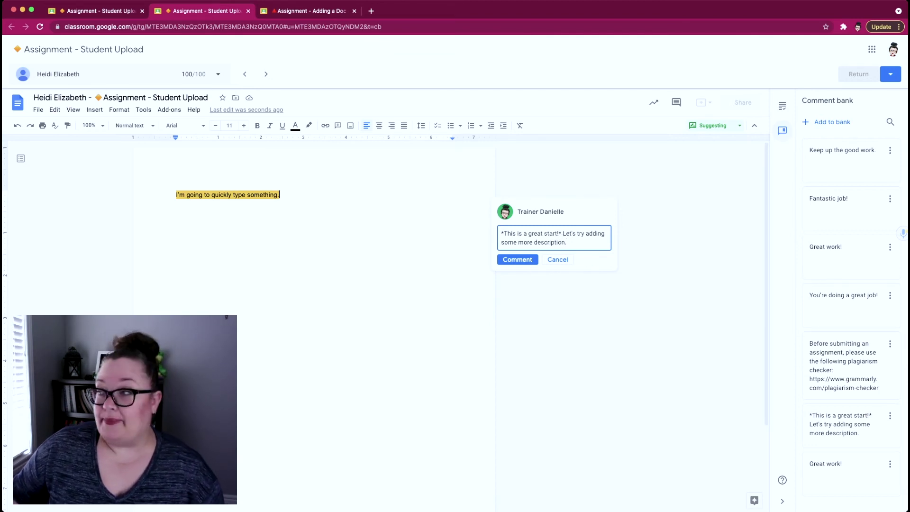
left_click(516, 261)
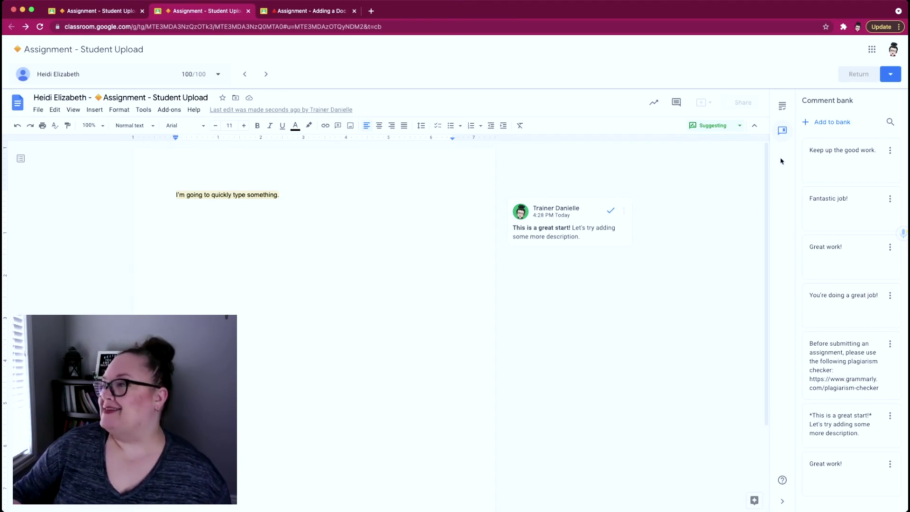
left_click(815, 122)
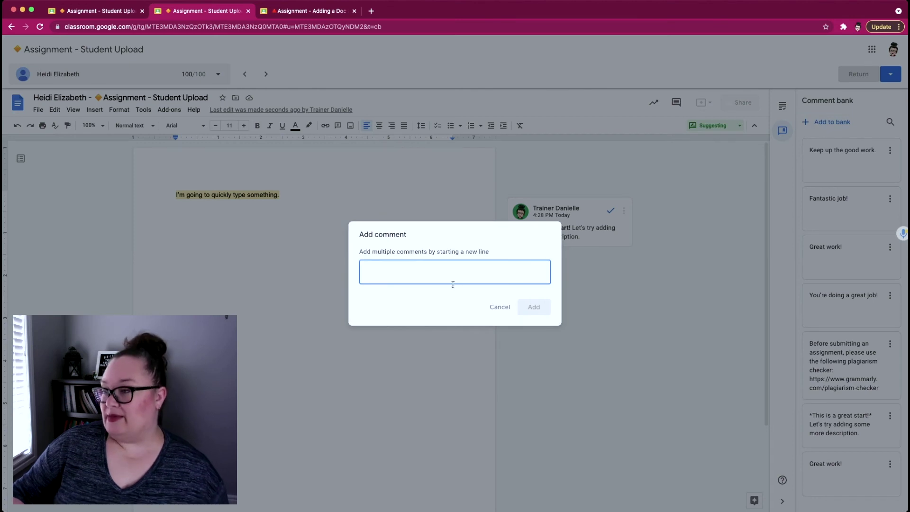
key("ctrl+super+space")
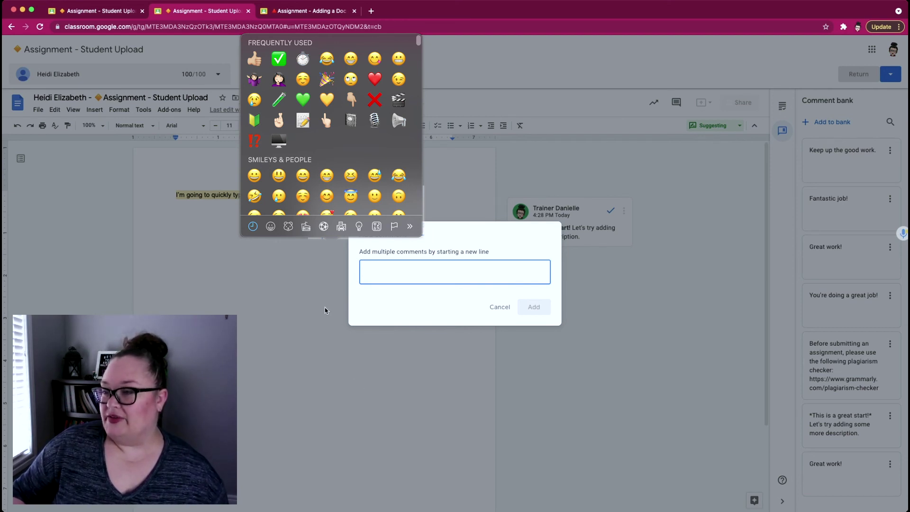
key("Return")
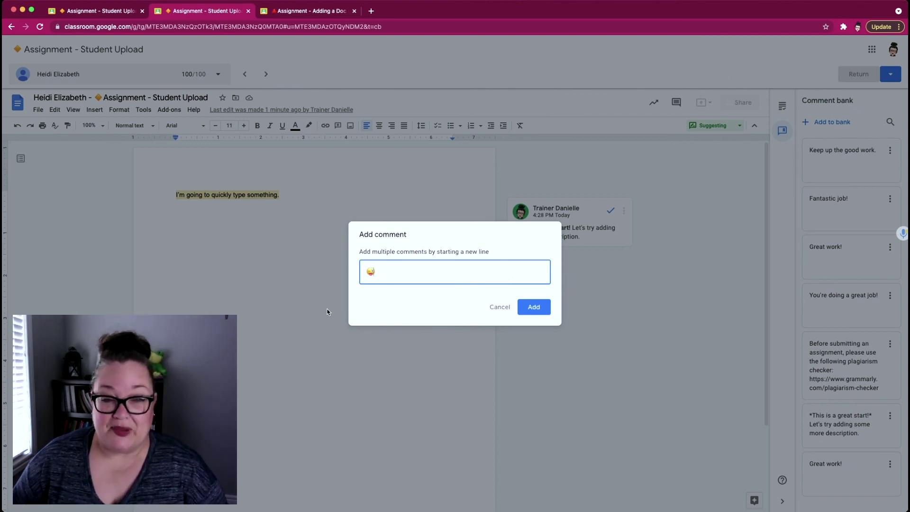
left_click(495, 311)
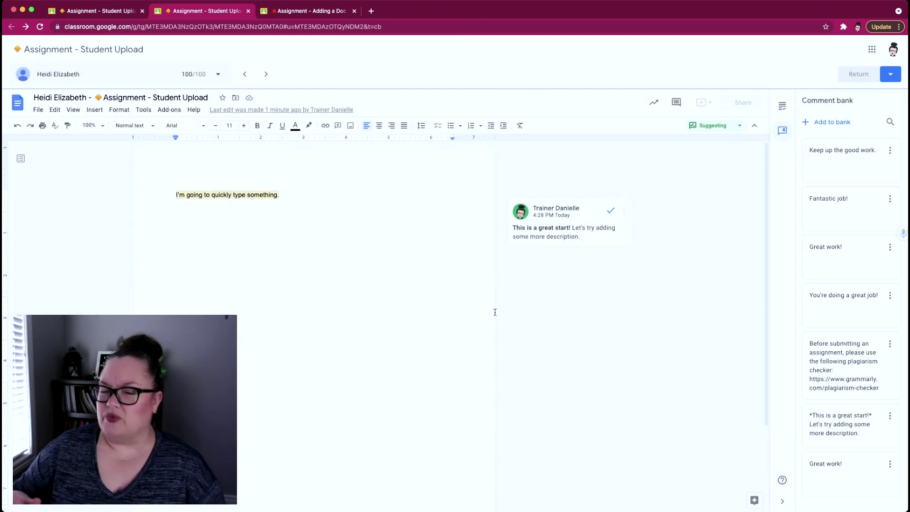